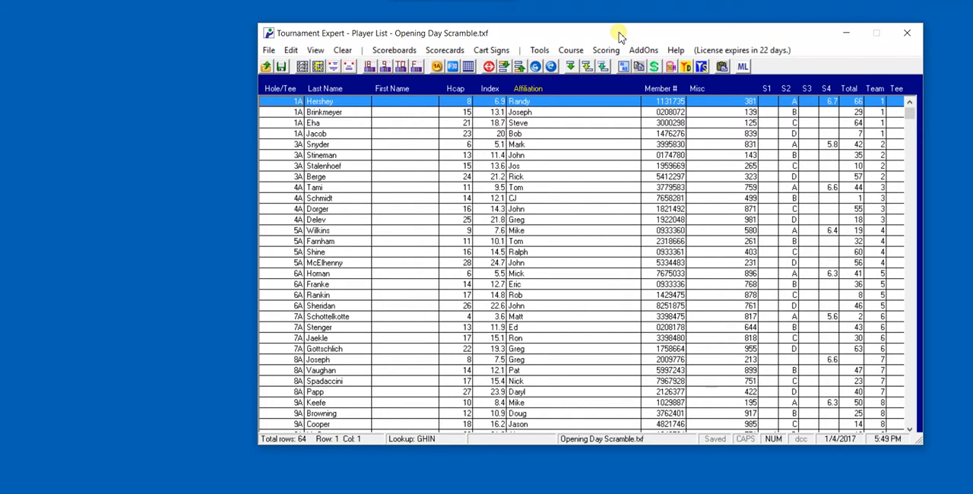
- Open the Presentation Leaderboards add-on, move its window to the upper corner of the desktop and minimize the player list
{"action": "left_click", "coordinate": [643, 49]}
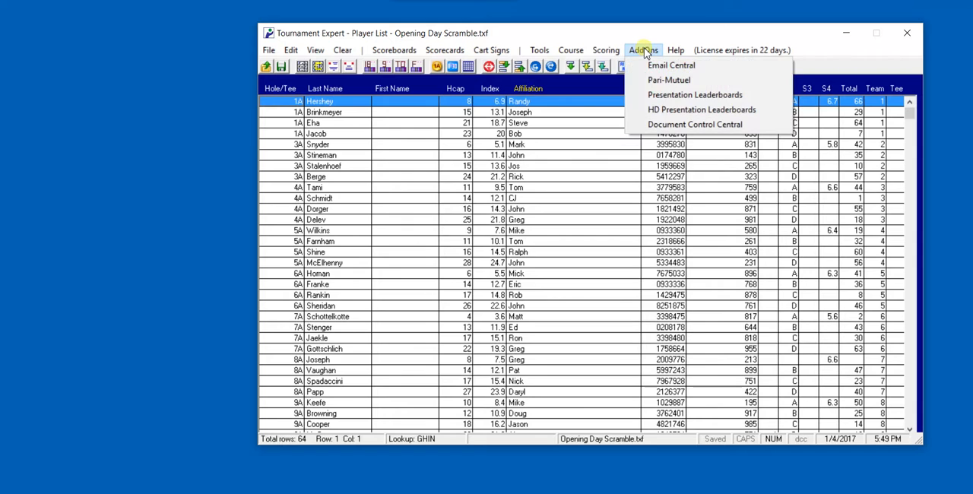
{"action": "left_click", "coordinate": [673, 95]}
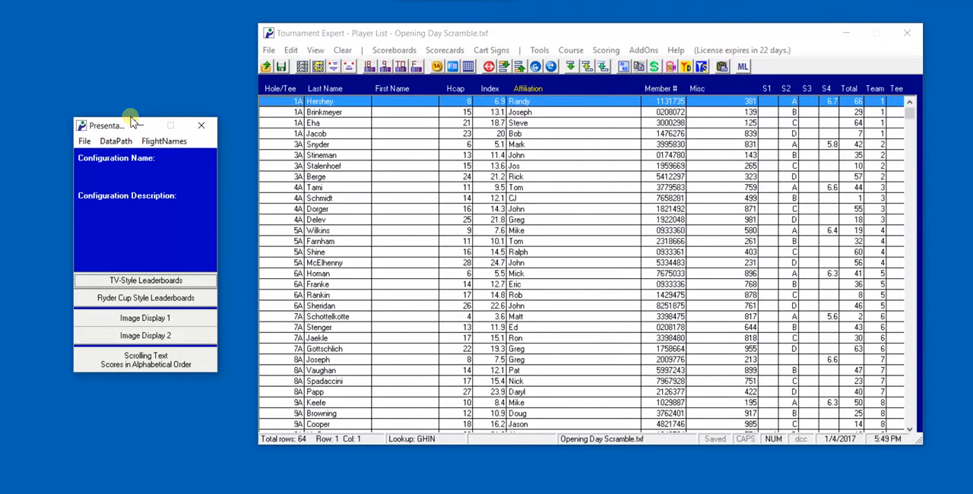
{"action": "left_click_drag", "start_coordinate": [115, 127], "coordinate": [70, 25]}
{"action": "left_click", "coordinate": [846, 32]}
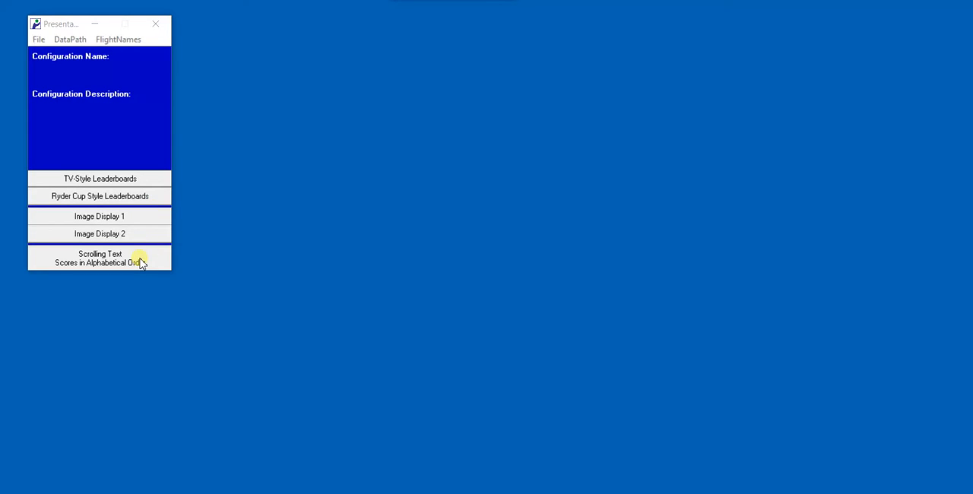
- Show the TV-style Leader Board 1 beside its controls window and set its refresh speed to Slow
{"action": "left_click", "coordinate": [96, 181]}
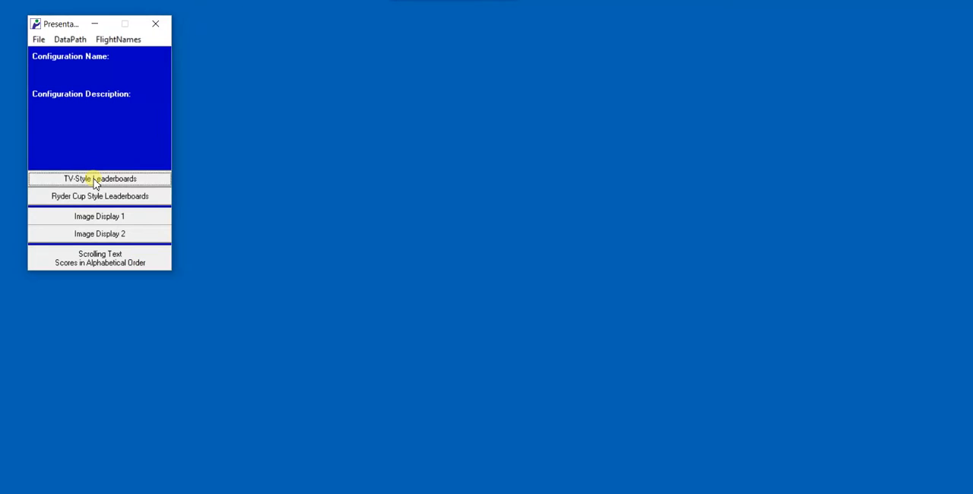
{"action": "left_click_drag", "start_coordinate": [124, 22], "coordinate": [352, 32]}
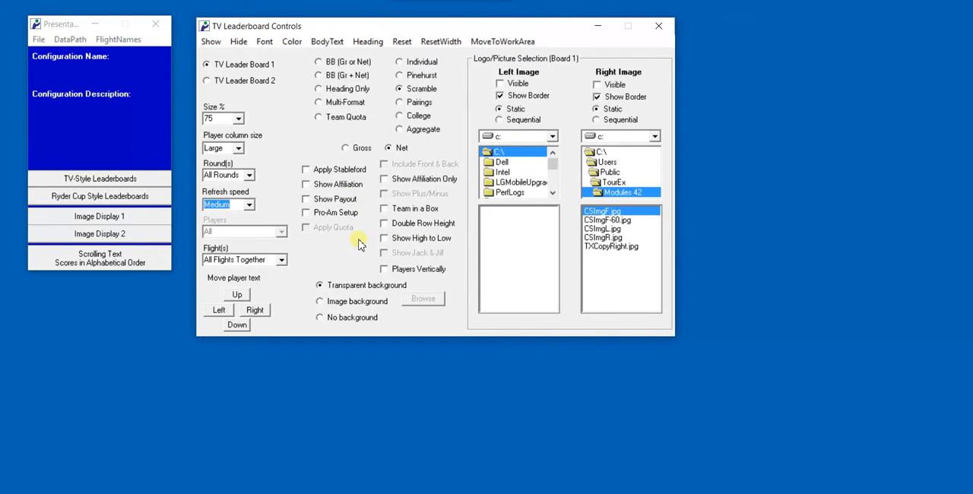
{"action": "left_click", "coordinate": [213, 44]}
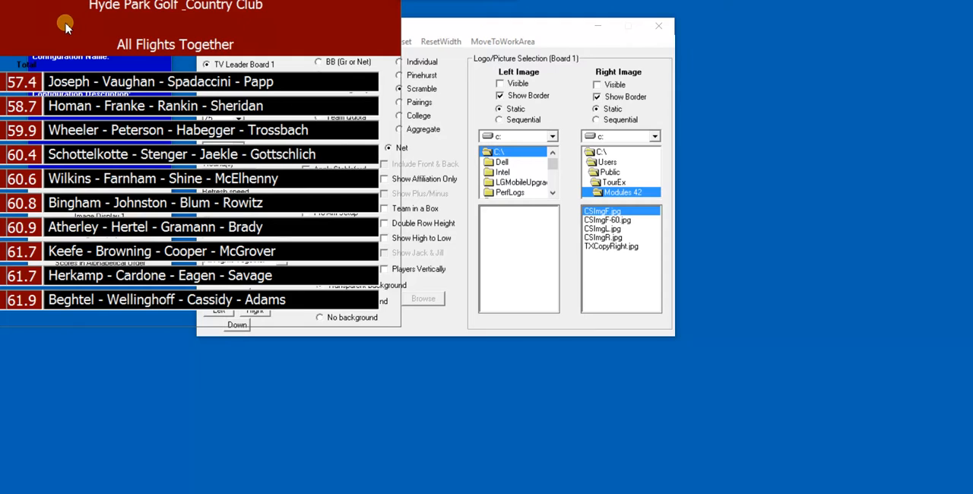
{"action": "left_click_drag", "start_coordinate": [64, 29], "coordinate": [618, 40]}
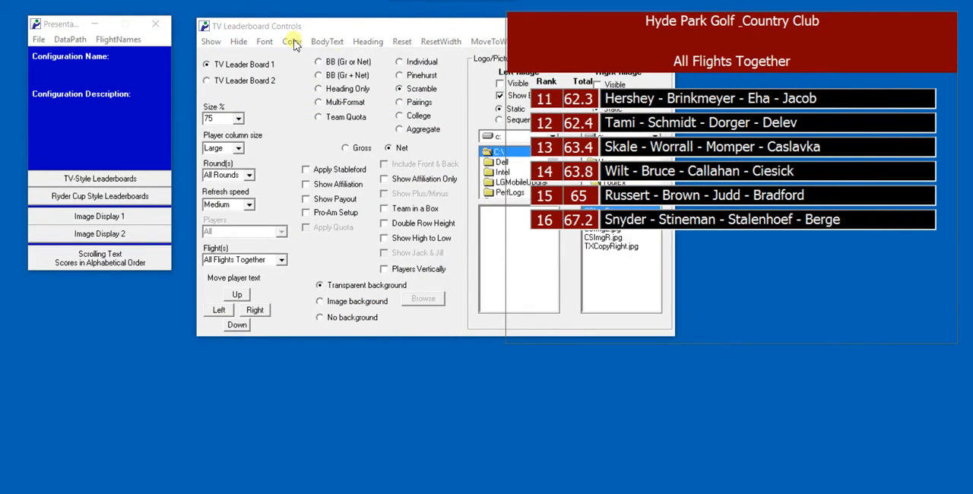
{"action": "left_click_drag", "start_coordinate": [368, 31], "coordinate": [188, 25]}
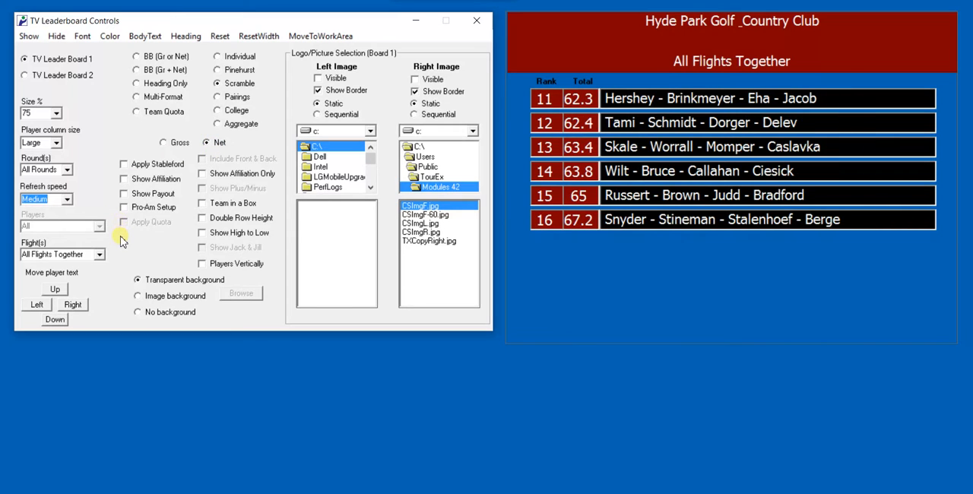
{"action": "left_click", "coordinate": [67, 199]}
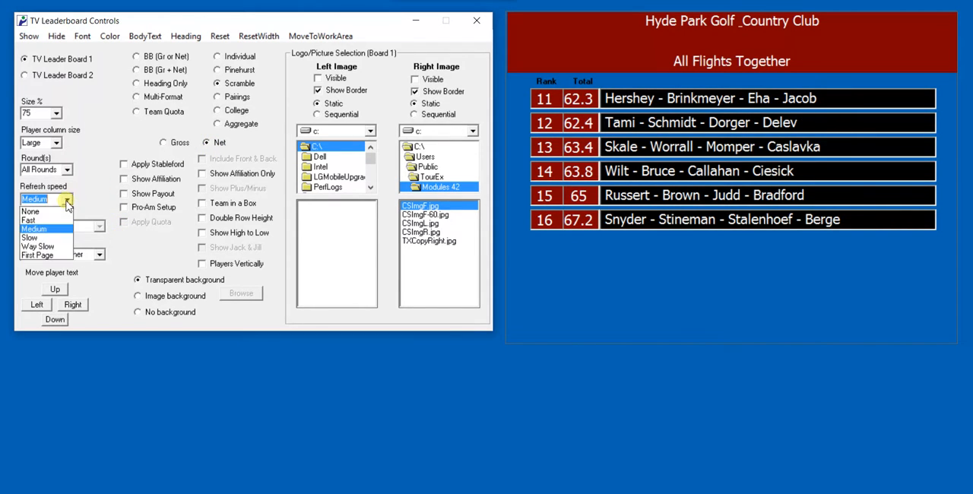
{"action": "left_click", "coordinate": [34, 237]}
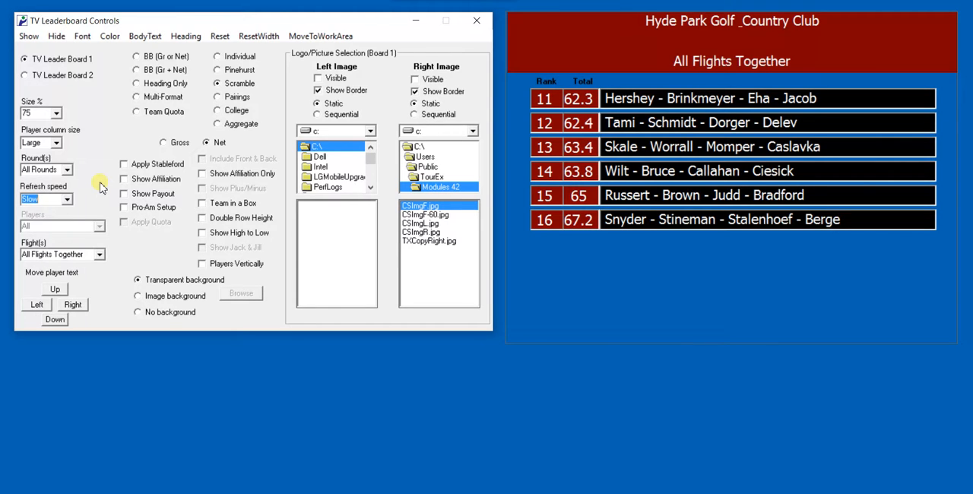
- Try showing the left and right heading images, with the right one briefly Sequential instead of Static, and hide both again
{"action": "left_click", "coordinate": [318, 79]}
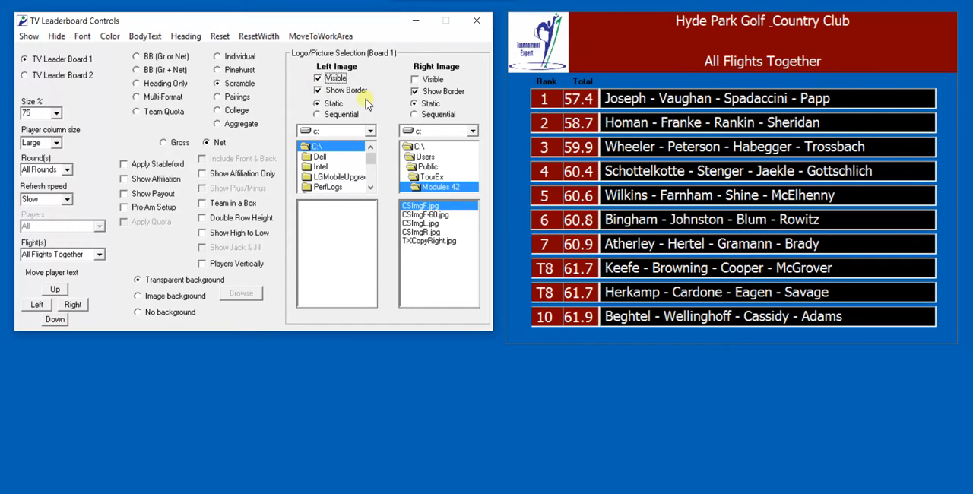
{"action": "left_click", "coordinate": [416, 80]}
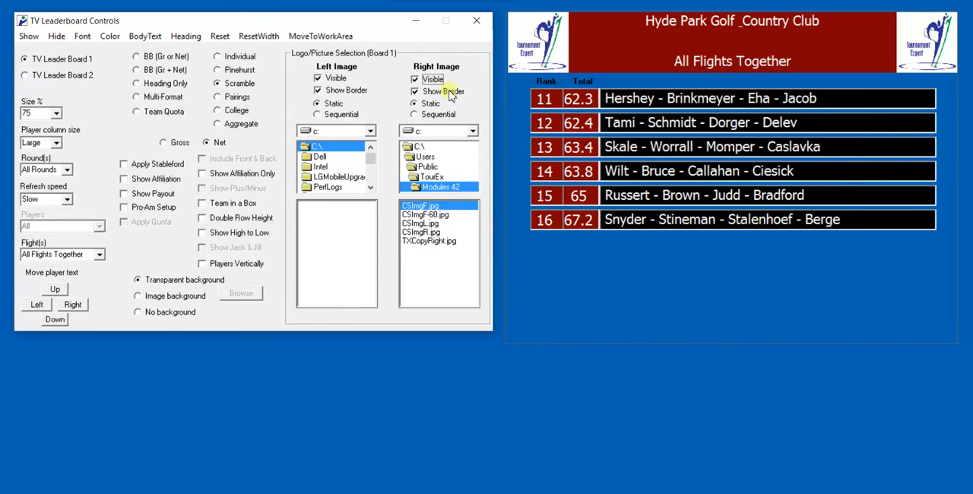
{"action": "left_click", "coordinate": [415, 114]}
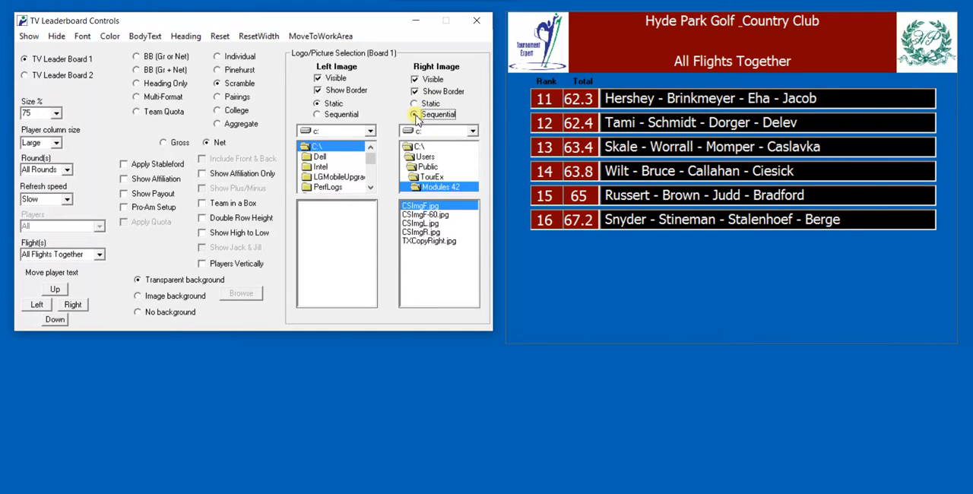
{"action": "left_click", "coordinate": [416, 104]}
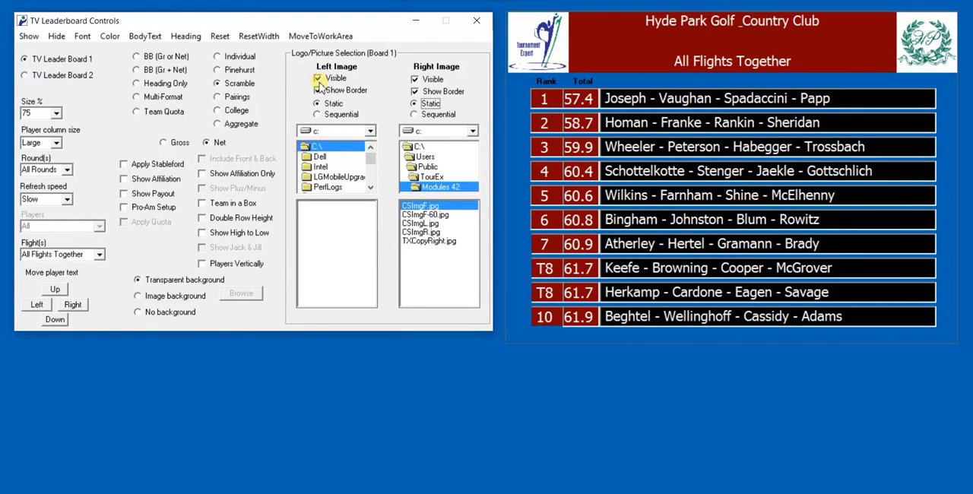
{"action": "left_click", "coordinate": [416, 82]}
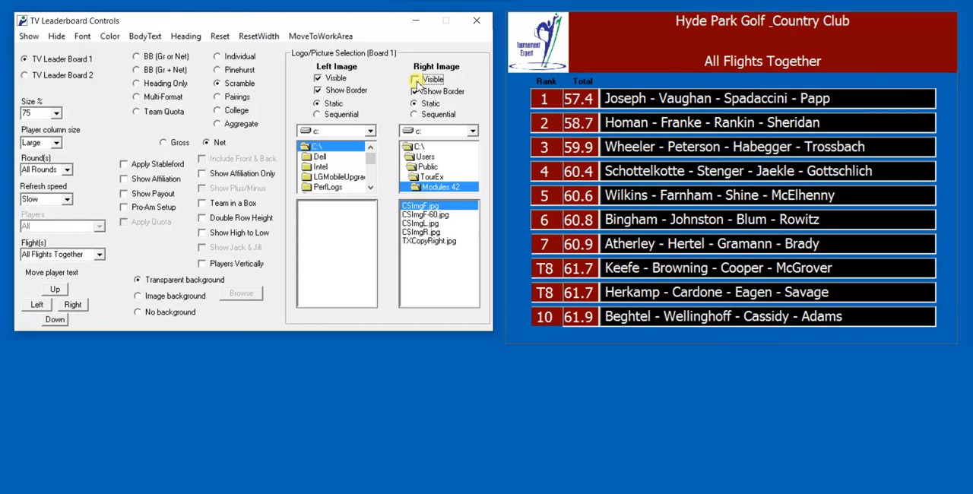
{"action": "left_click", "coordinate": [322, 81]}
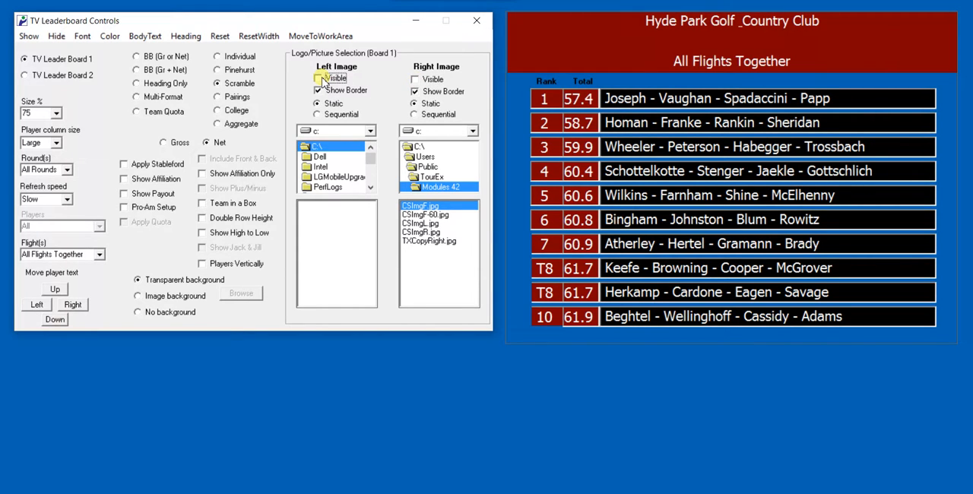
- Have Heading 3 determined by the user and apply its text "Todays Net Scramble - Par 71" to the leaderboard
{"action": "left_click", "coordinate": [190, 41]}
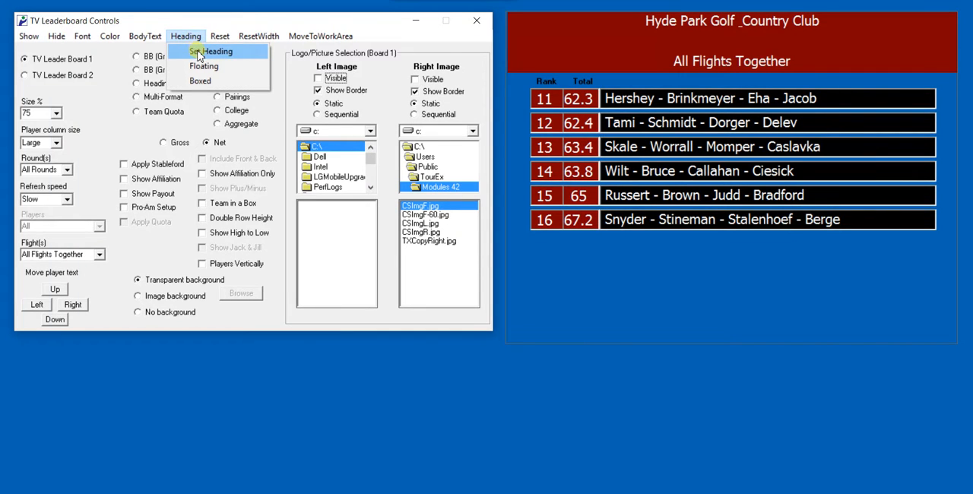
{"action": "left_click", "coordinate": [200, 52]}
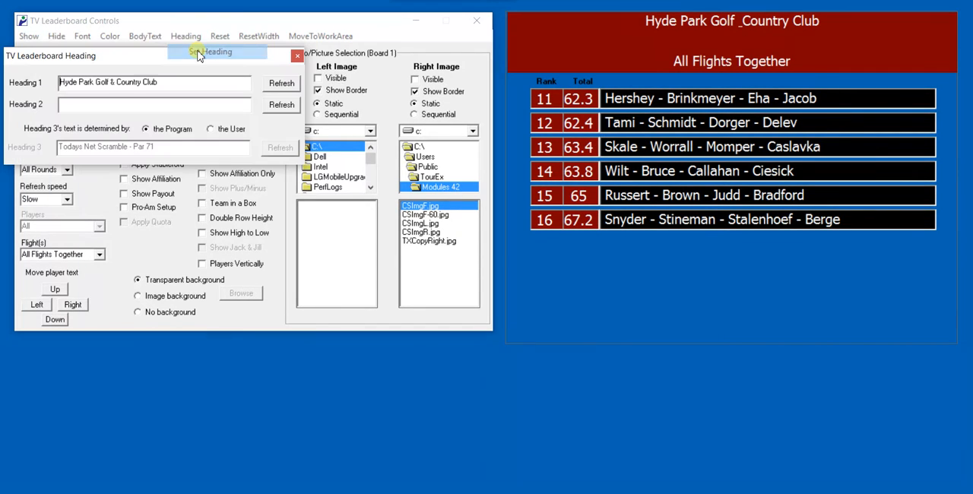
{"action": "left_click", "coordinate": [211, 130]}
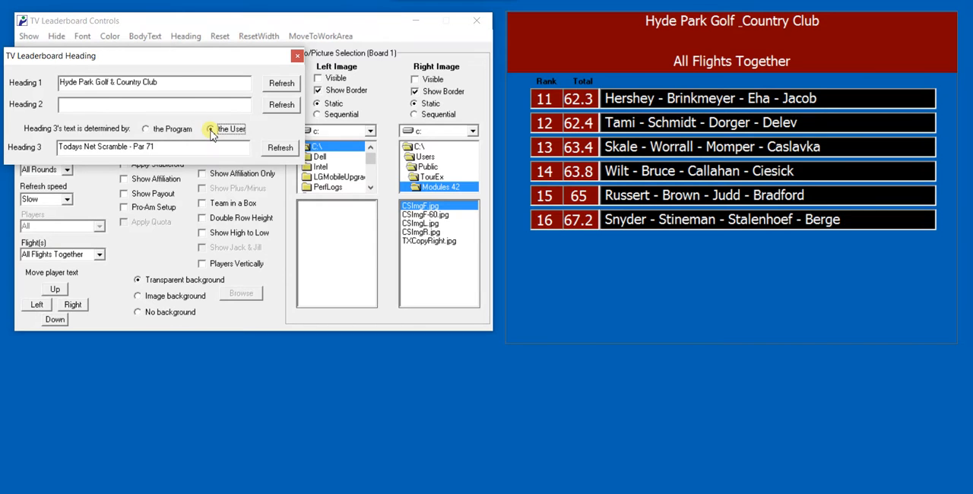
{"action": "left_click", "coordinate": [277, 147]}
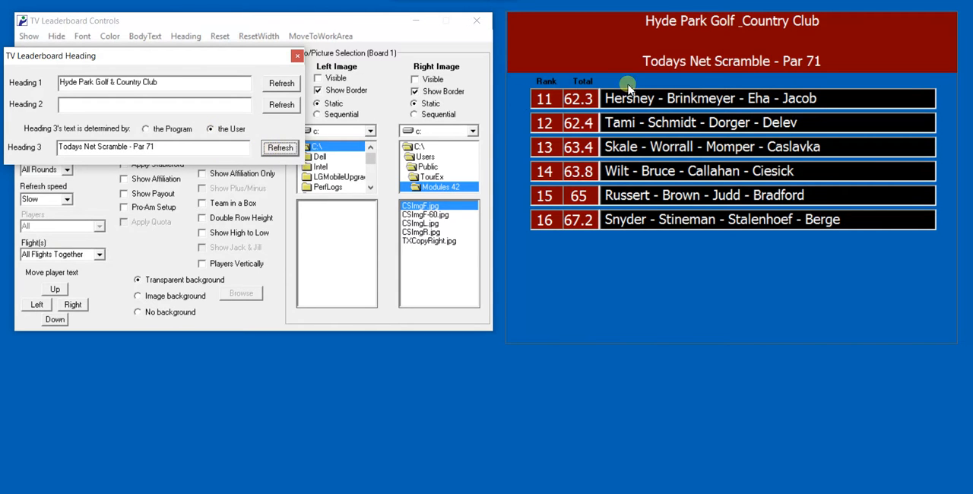
{"action": "left_click", "coordinate": [298, 56]}
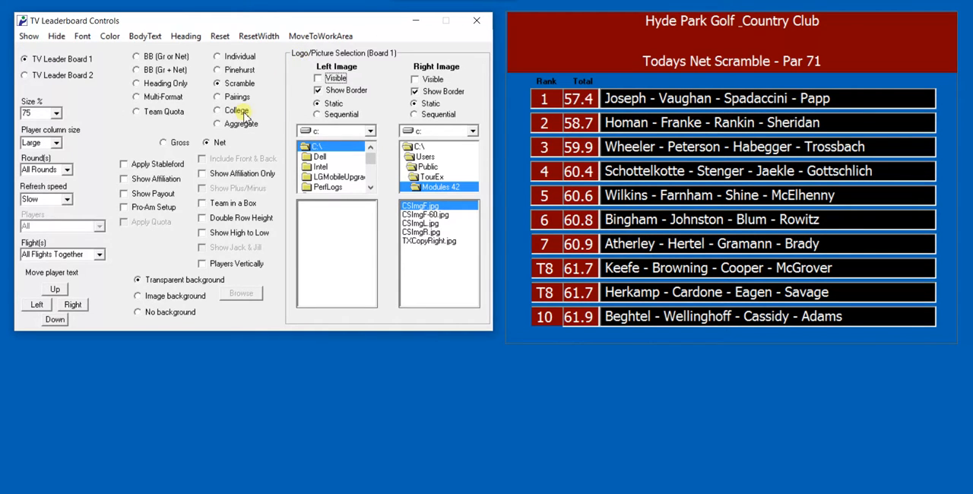
- Try a dark green background for the player rows and a black one for the heading, and reset the leaderboard colors
{"action": "left_click", "coordinate": [113, 37]}
{"action": "left_click_drag", "start_coordinate": [120, 96], "coordinate": [163, 50]}
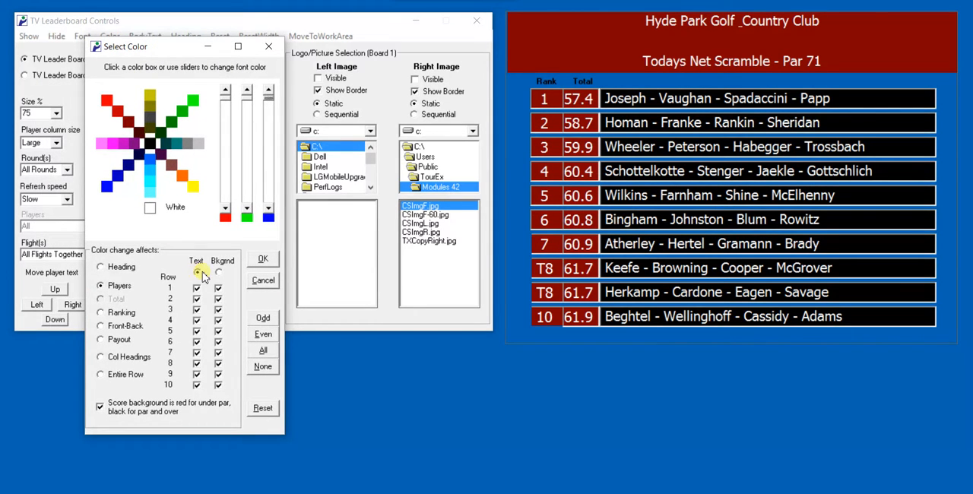
{"action": "left_click", "coordinate": [219, 272]}
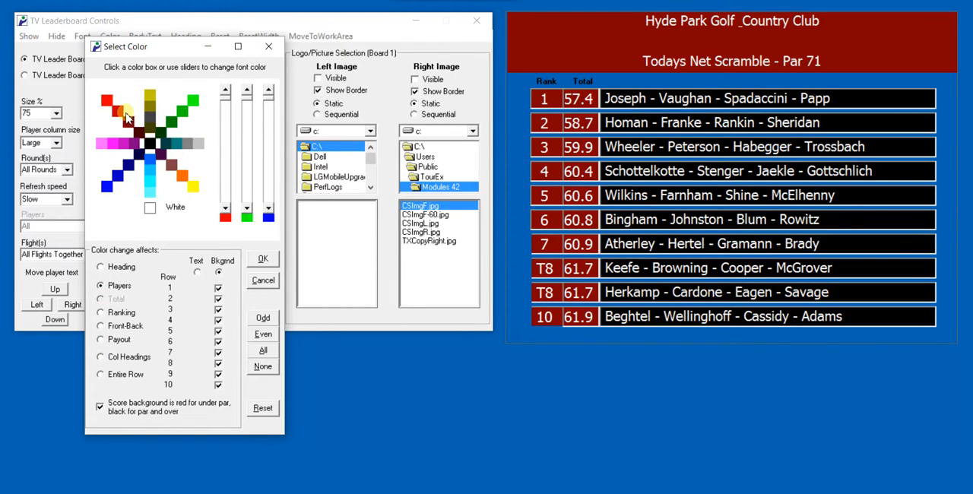
{"action": "left_click", "coordinate": [164, 133]}
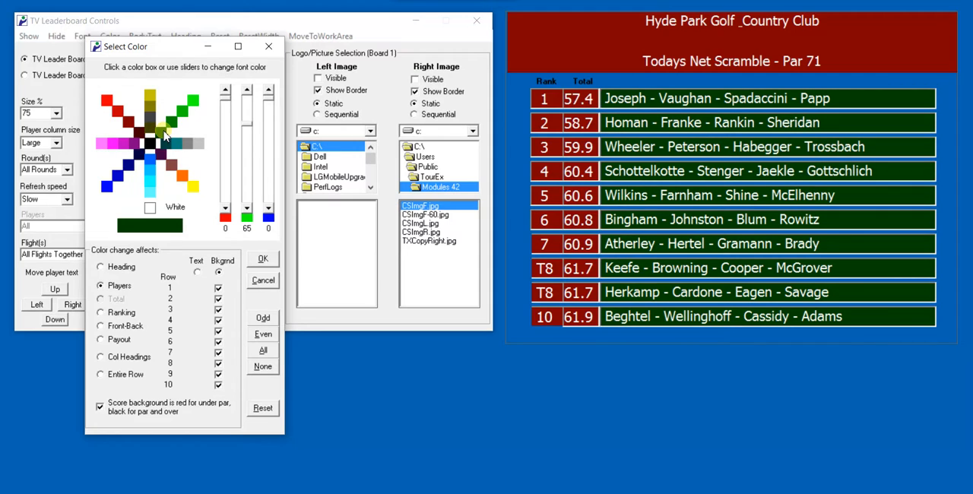
{"action": "left_click", "coordinate": [101, 267]}
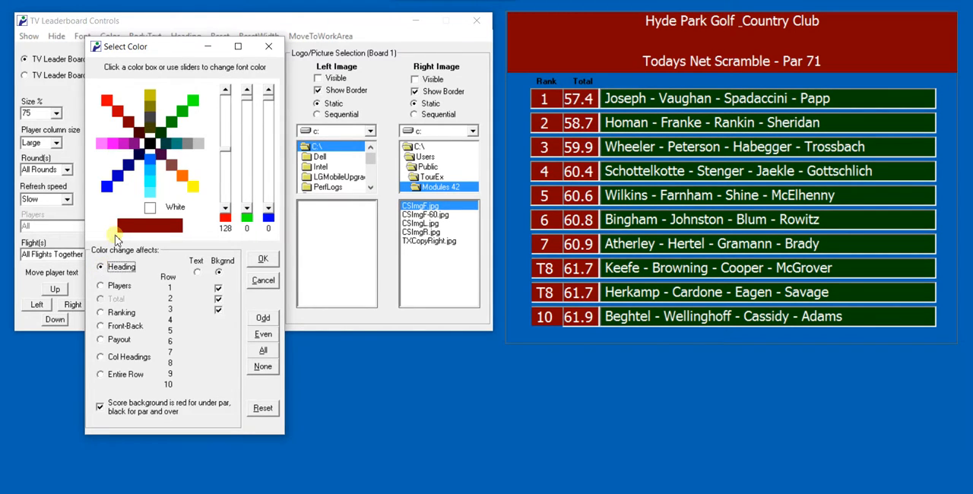
{"action": "left_click", "coordinate": [151, 145]}
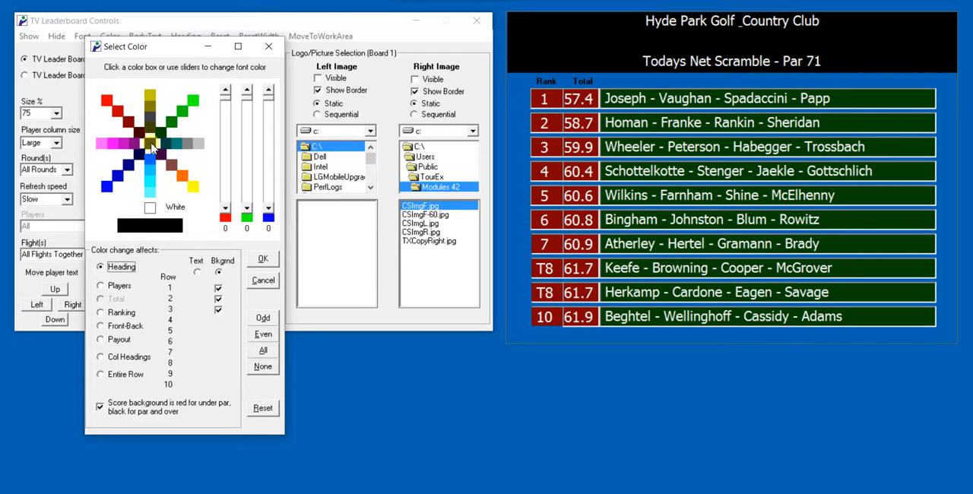
{"action": "left_click", "coordinate": [265, 409]}
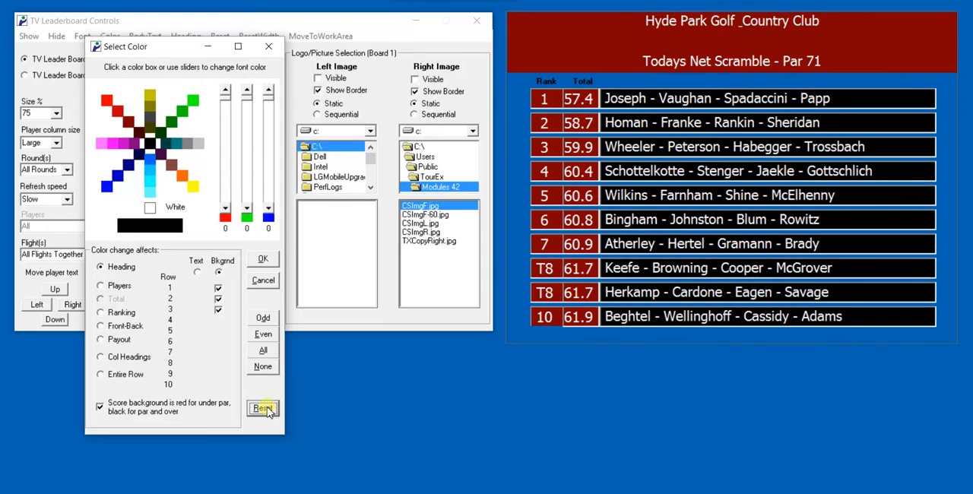
{"action": "left_click", "coordinate": [262, 260]}
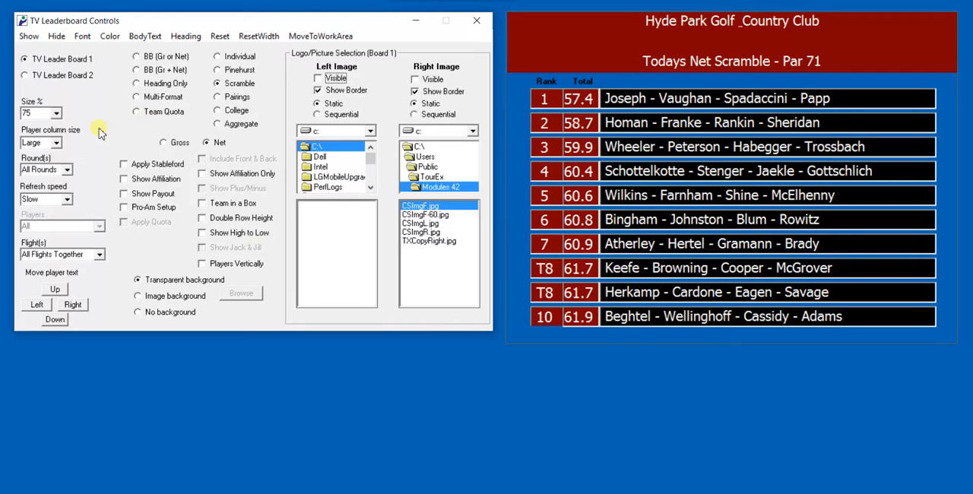
- Try the leaderboard at 110% size, return it to 75% and place it clear of the controls window
{"action": "left_click", "coordinate": [56, 115]}
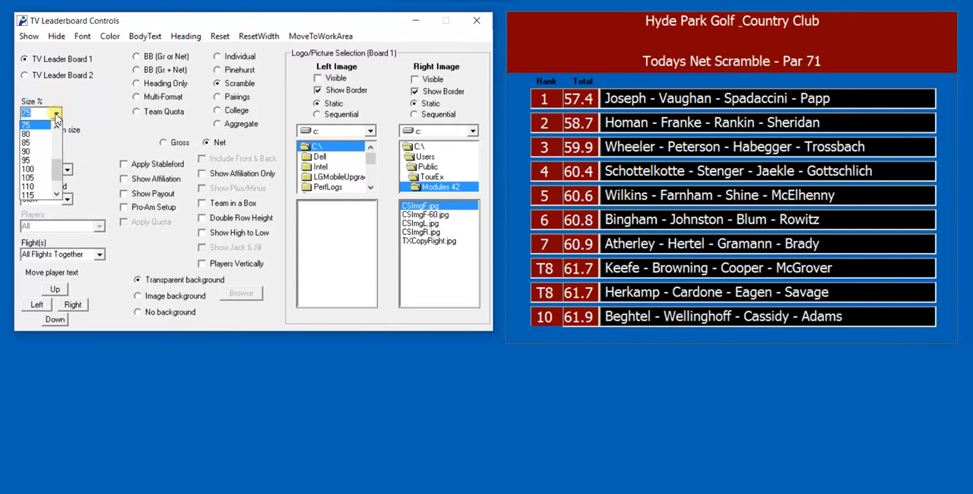
{"action": "left_click", "coordinate": [29, 186]}
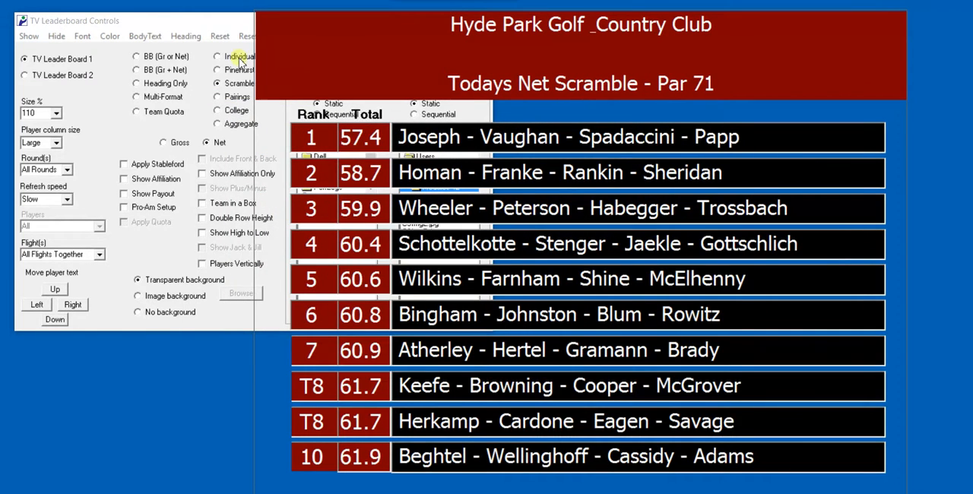
{"action": "left_click", "coordinate": [183, 23]}
{"action": "left_click", "coordinate": [55, 113]}
{"action": "left_click", "coordinate": [56, 128]}
{"action": "left_click", "coordinate": [57, 127]}
{"action": "left_click", "coordinate": [57, 127]}
{"action": "left_click", "coordinate": [30, 126]}
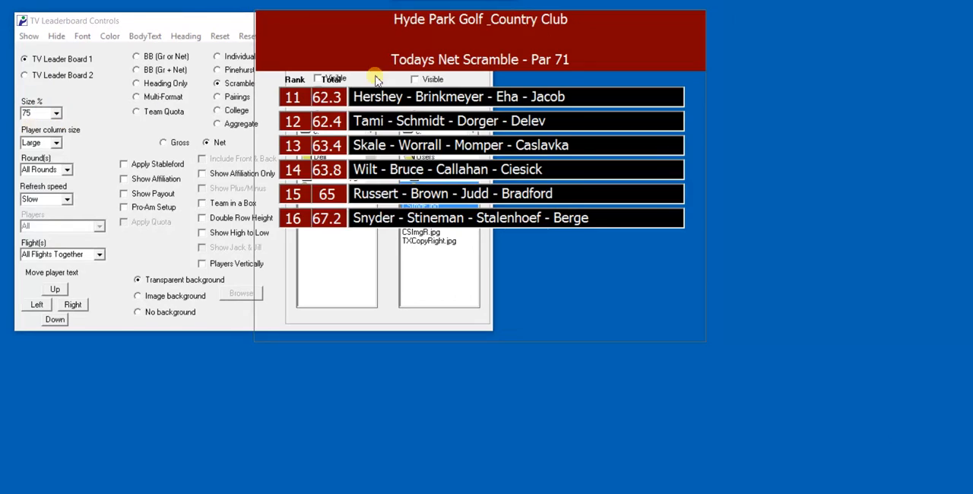
{"action": "left_click_drag", "start_coordinate": [360, 34], "coordinate": [615, 34]}
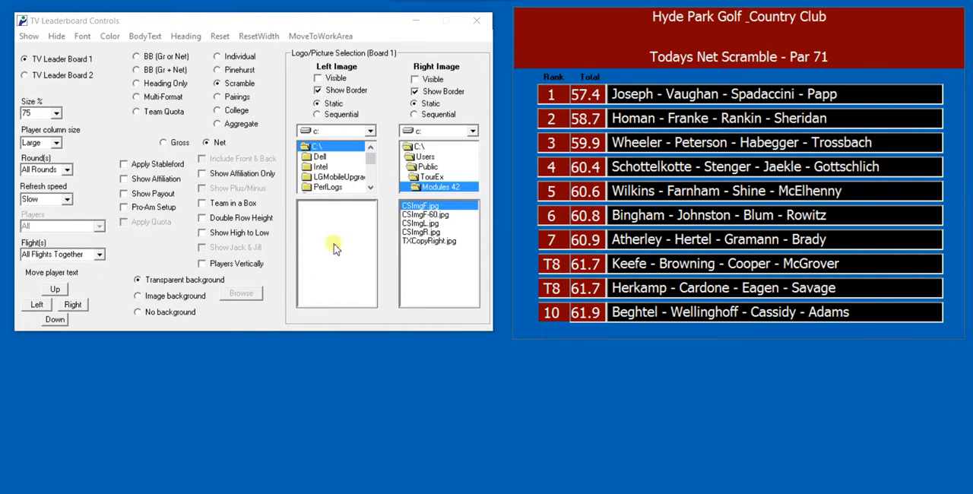
- Minimize the TV leaderboard controls and open the sequential image controls for Image Display 1
{"action": "left_click_drag", "start_coordinate": [218, 21], "coordinate": [211, 69]}
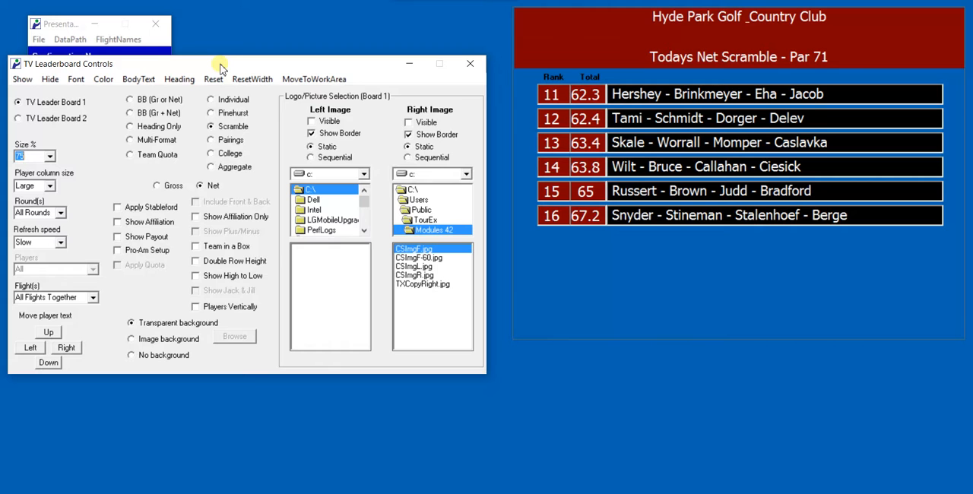
{"action": "left_click", "coordinate": [409, 64]}
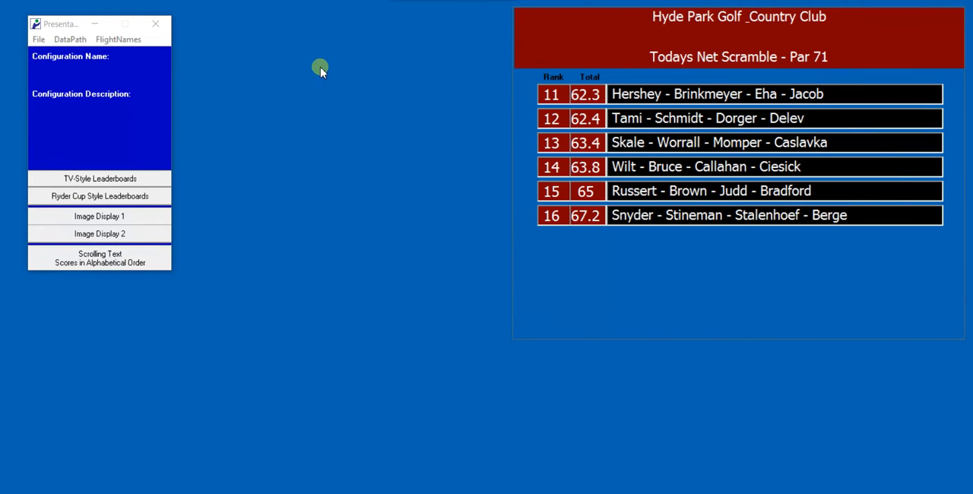
{"action": "left_click", "coordinate": [96, 217]}
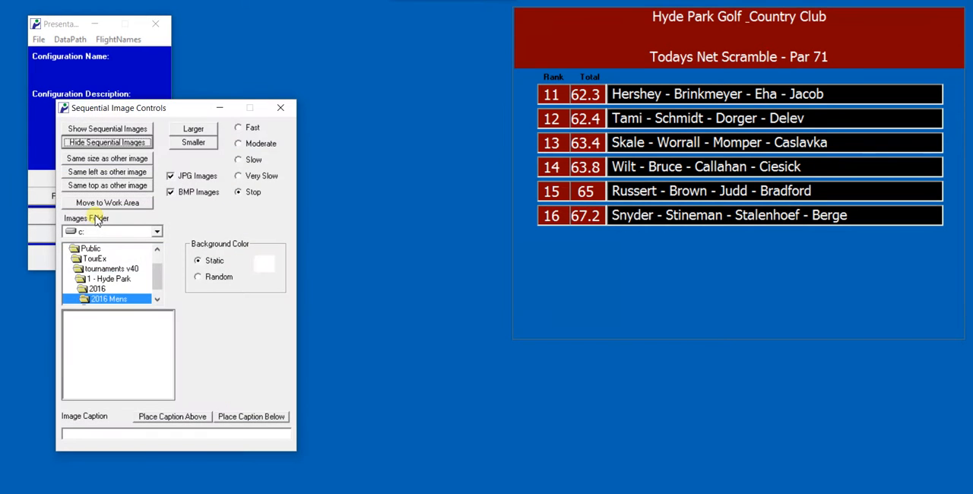
- Show the sequential images and place the image between its controls window and the leaderboard
{"action": "left_click_drag", "start_coordinate": [176, 114], "coordinate": [160, 80]}
{"action": "left_click", "coordinate": [104, 96]}
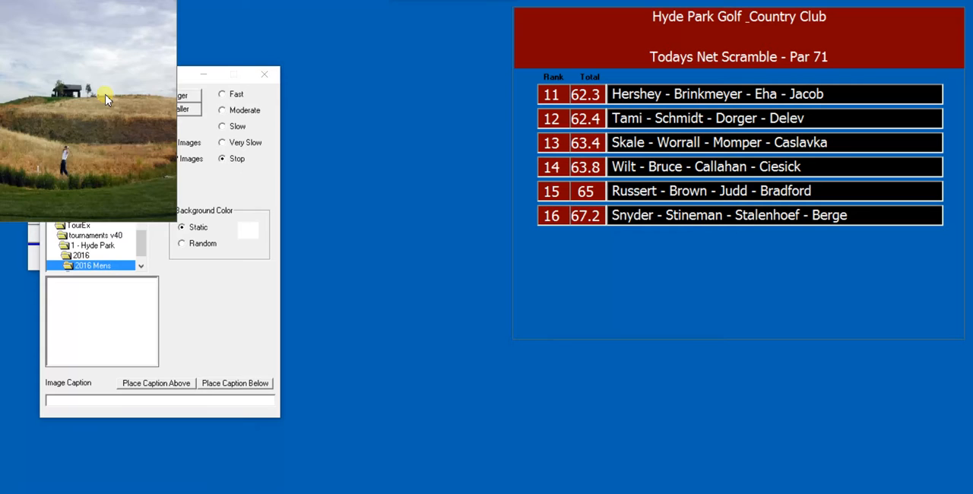
{"action": "left_click_drag", "start_coordinate": [90, 49], "coordinate": [416, 53]}
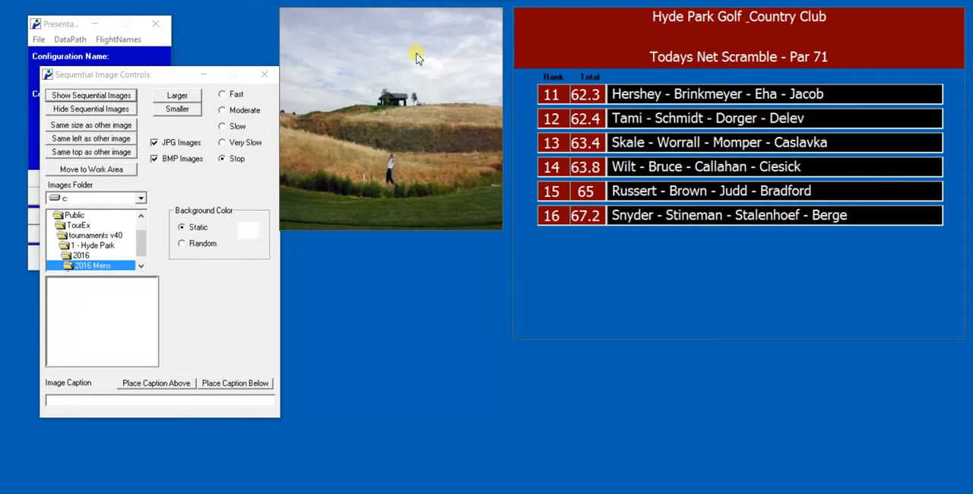
- Set the images folder to the TV sample team photos inside Public's TX Demo Files folder and display the first photo
{"action": "left_click", "coordinate": [153, 79]}
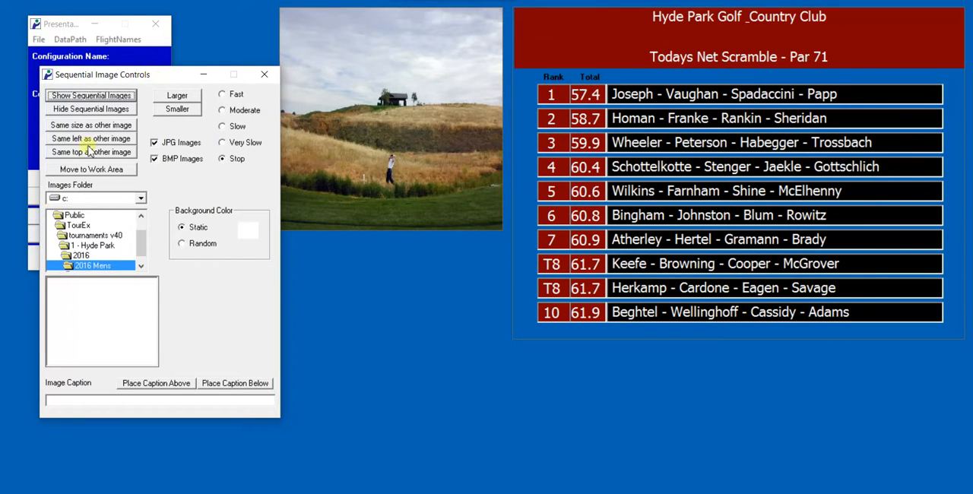
{"action": "left_click", "coordinate": [76, 226]}
{"action": "left_click", "coordinate": [75, 216]}
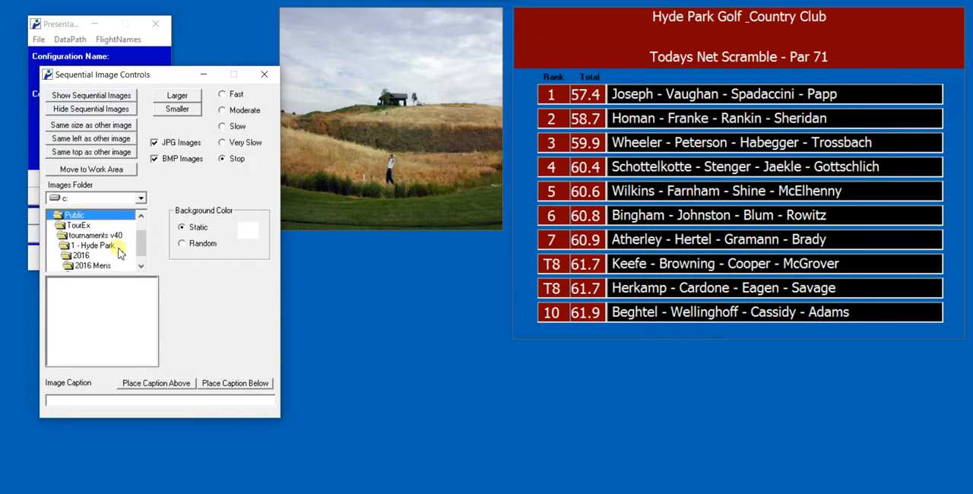
{"action": "left_click_drag", "start_coordinate": [141, 251], "coordinate": [143, 229]}
{"action": "double_click", "coordinate": [78, 236]}
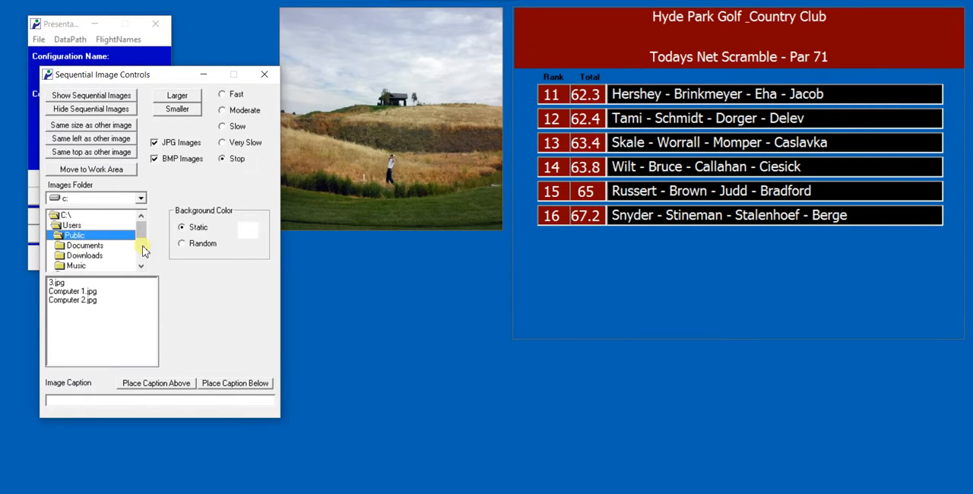
{"action": "left_click_drag", "start_coordinate": [142, 228], "coordinate": [141, 253]}
{"action": "double_click", "coordinate": [103, 257]}
{"action": "double_click", "coordinate": [105, 226]}
{"action": "left_click", "coordinate": [74, 282]}
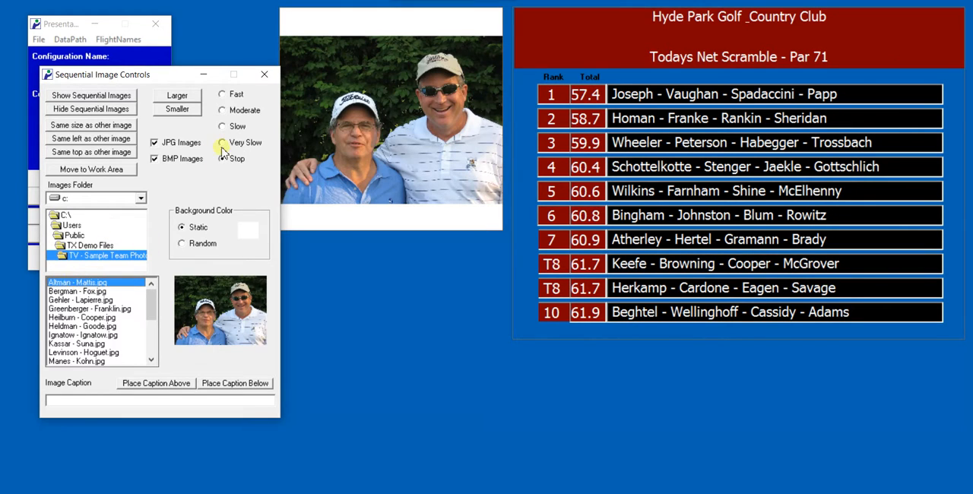
- Run the team photo sequence at Slow speed and minimize the sequential image controls
{"action": "left_click", "coordinate": [223, 128]}
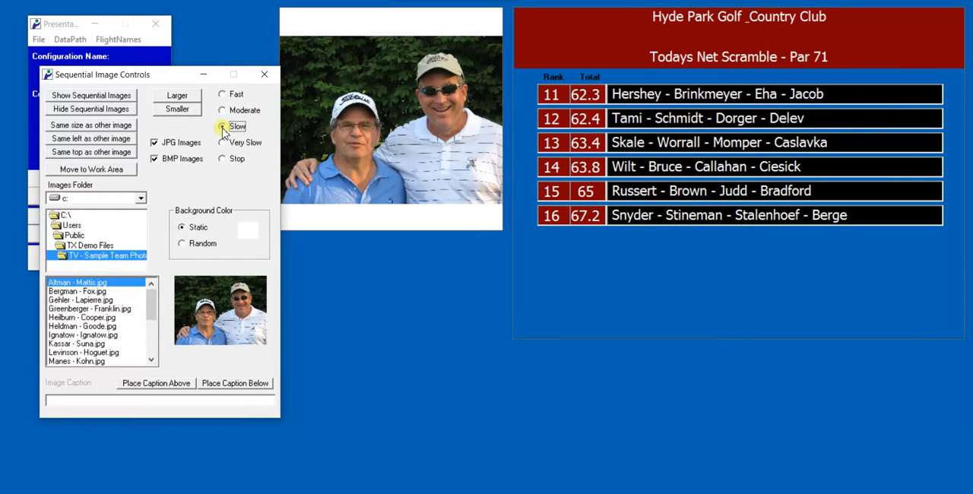
{"action": "left_click_drag", "start_coordinate": [187, 76], "coordinate": [169, 68]}
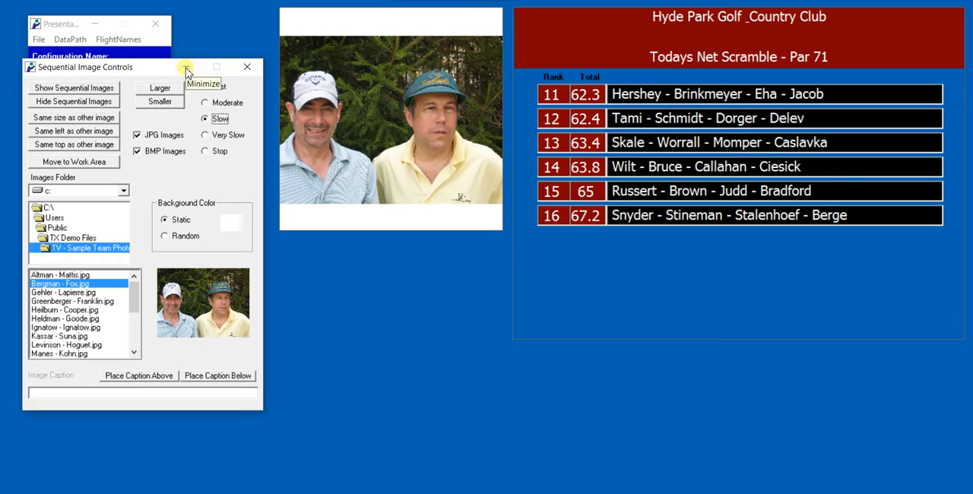
{"action": "left_click", "coordinate": [187, 70]}
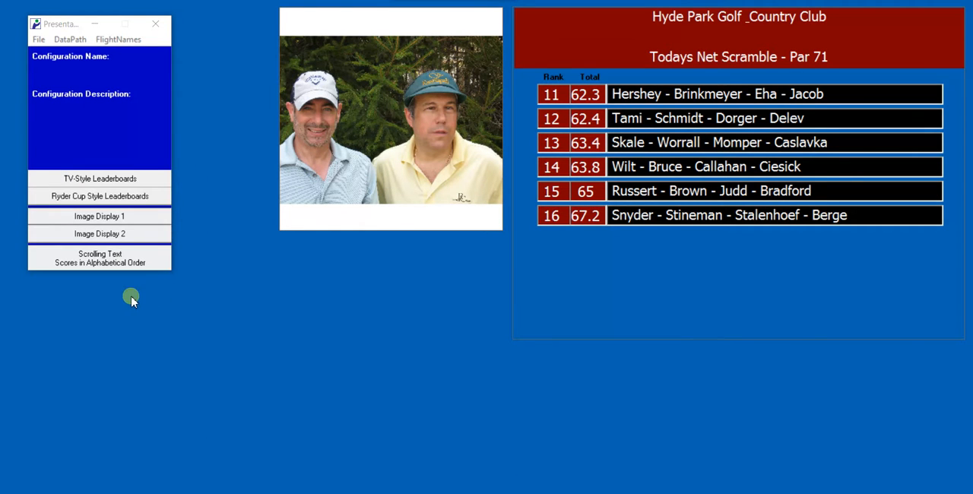
- Open the scrolling text controls, show the scroll/information bar below the leaderboard and move the controls window clear of it
{"action": "left_click", "coordinate": [111, 259]}
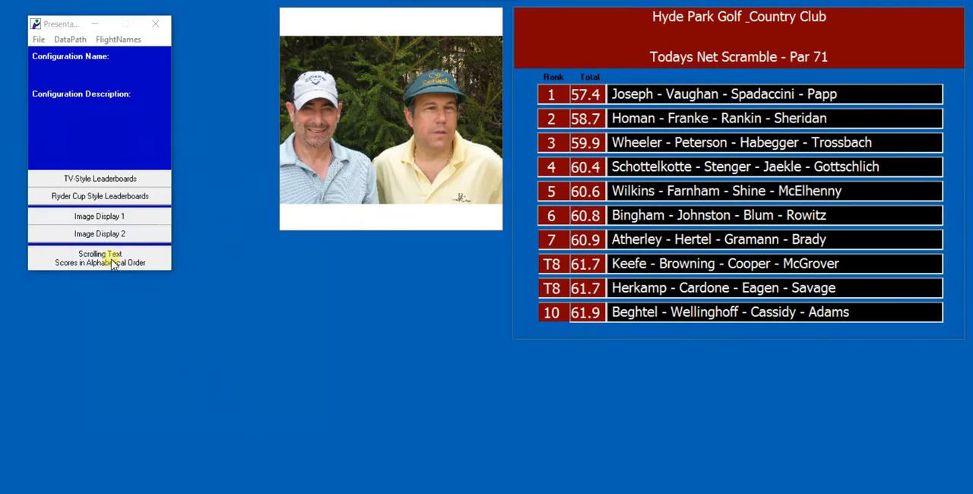
{"action": "left_click", "coordinate": [104, 163]}
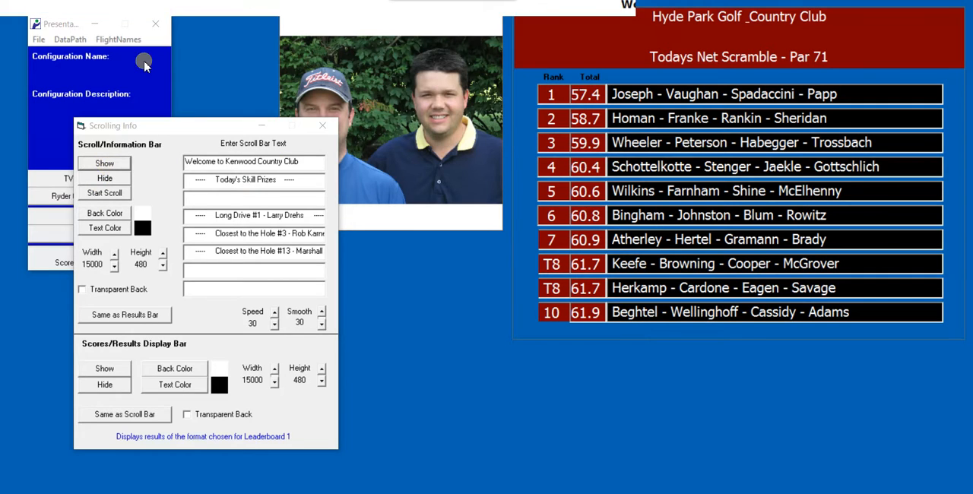
{"action": "left_click_drag", "start_coordinate": [76, 7], "coordinate": [303, 402]}
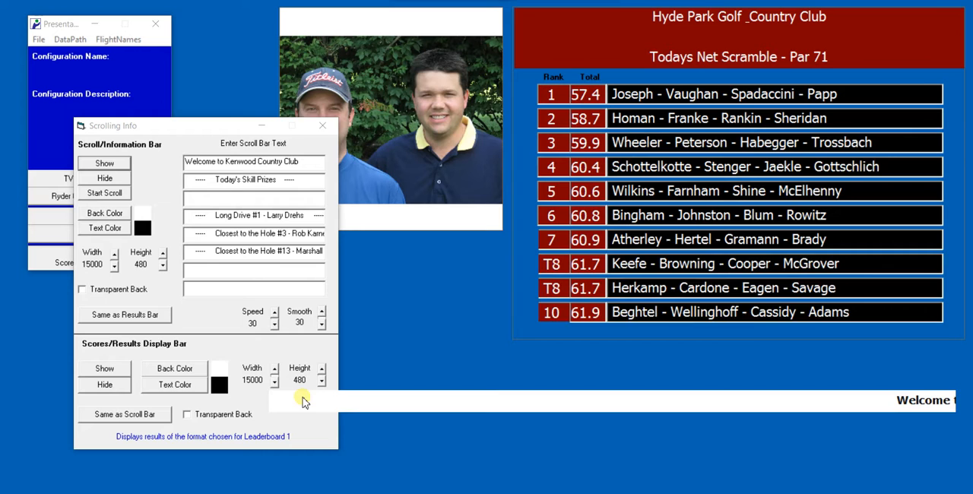
{"action": "left_click_drag", "start_coordinate": [190, 126], "coordinate": [110, 33]}
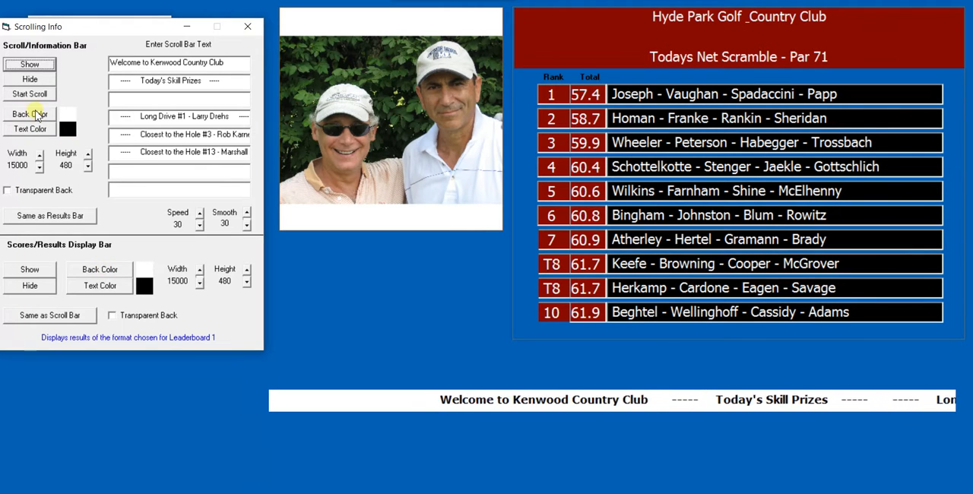
- Give the scroll/information bar a yellow back color and minimize the scrolling text controls
{"action": "left_click", "coordinate": [29, 129]}
{"action": "left_click", "coordinate": [32, 73]}
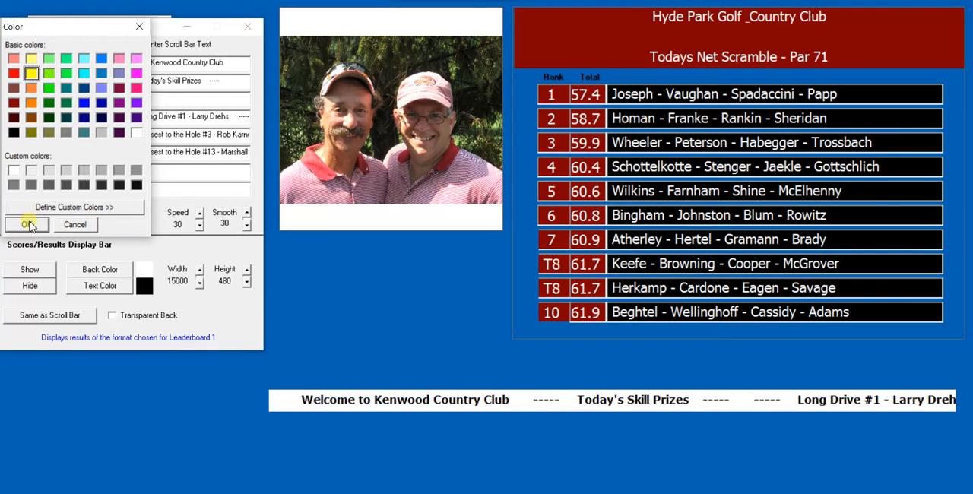
{"action": "left_click", "coordinate": [29, 224]}
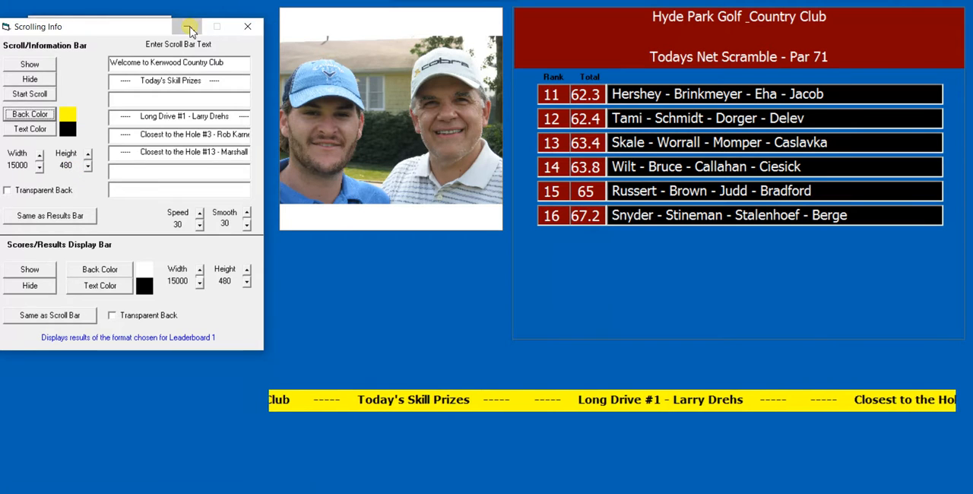
{"action": "left_click", "coordinate": [189, 28]}
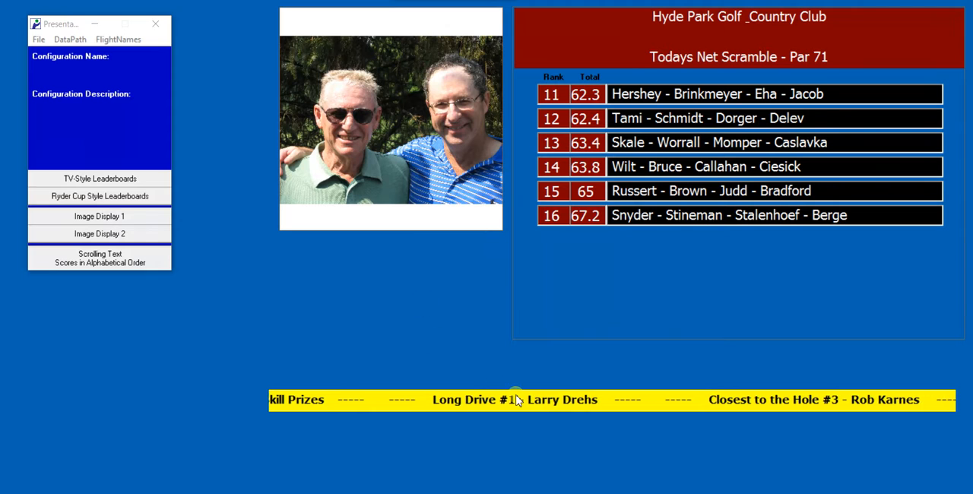
- Shift the team photo display and the leaderboard down and closer to the presentation control window
{"action": "left_click_drag", "start_coordinate": [400, 20], "coordinate": [339, 77]}
{"action": "left_click_drag", "start_coordinate": [615, 28], "coordinate": [584, 64]}
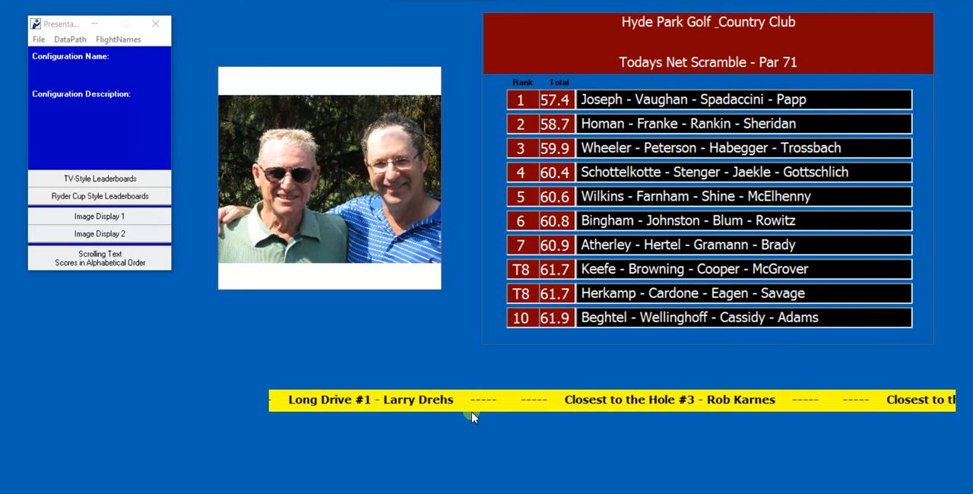